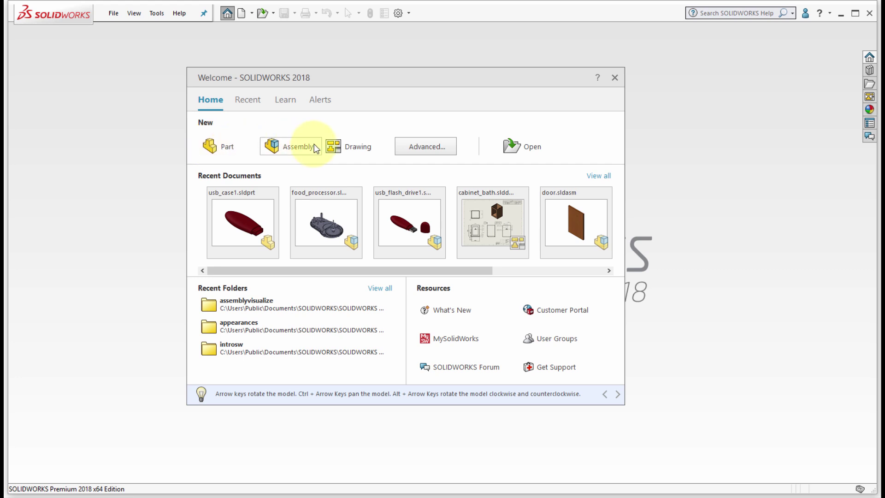
- Bring up the new-document template chooser, then cancel it to return to the Welcome window
left_click(414, 144)
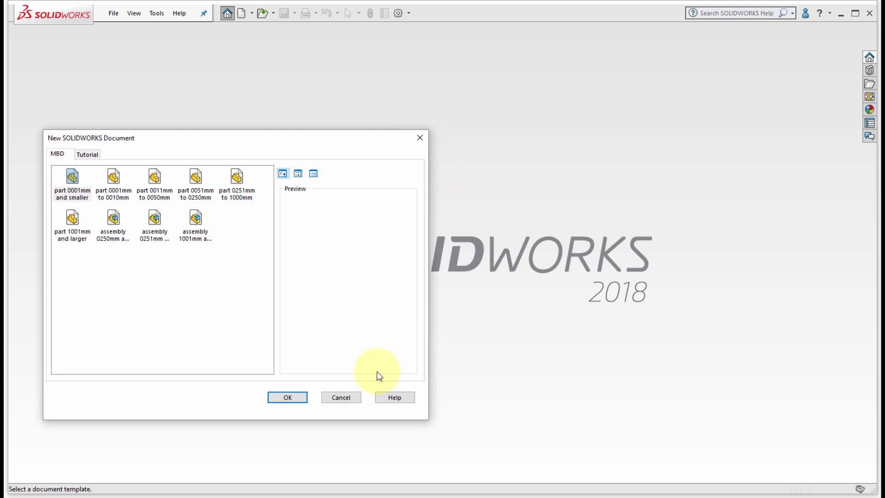
left_click(352, 399)
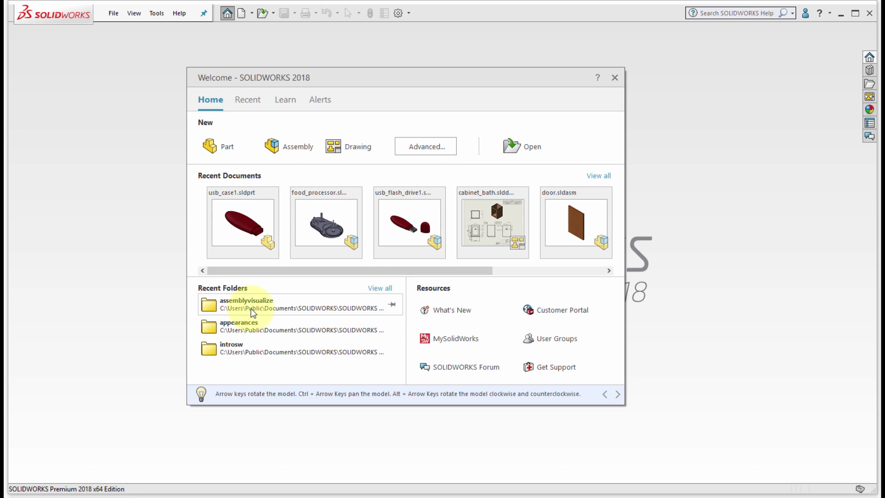
- Show the Recent tab's Folders list: assemblyvisualize, appearances and introsw
left_click(249, 101)
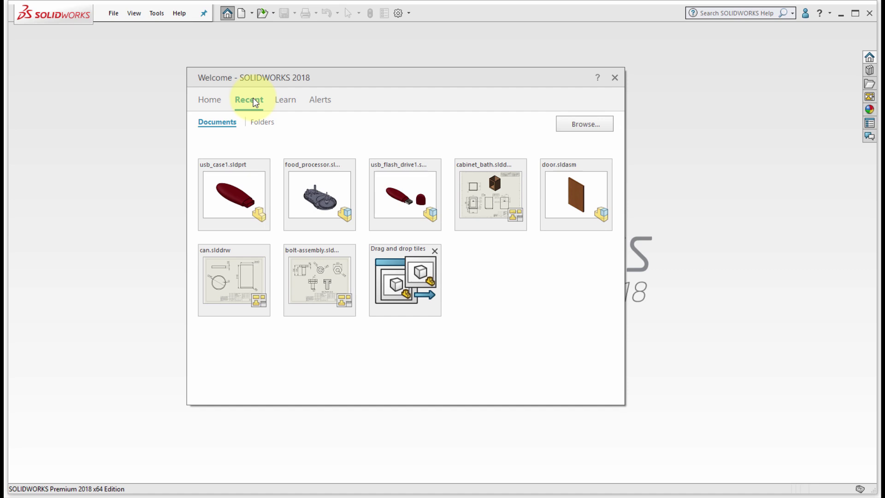
left_click(264, 123)
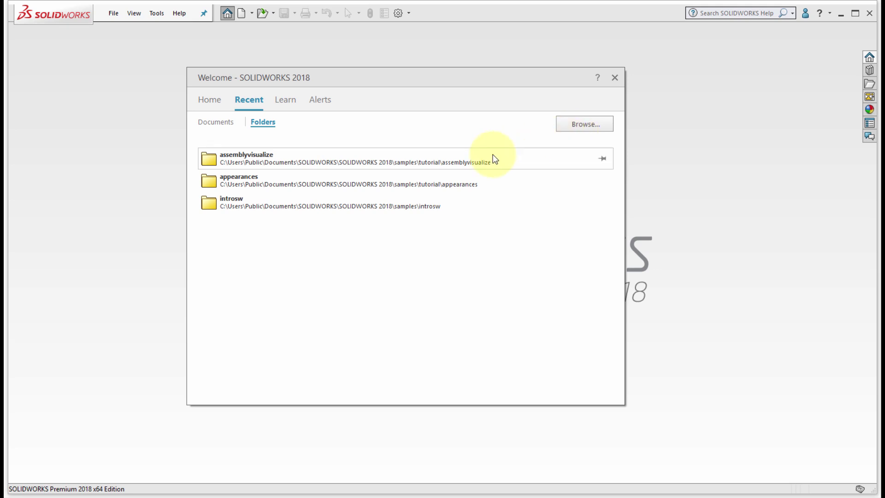
- Browse the Learn page and MySolidWorks Training, check Alerts, then go back to Home
left_click(288, 101)
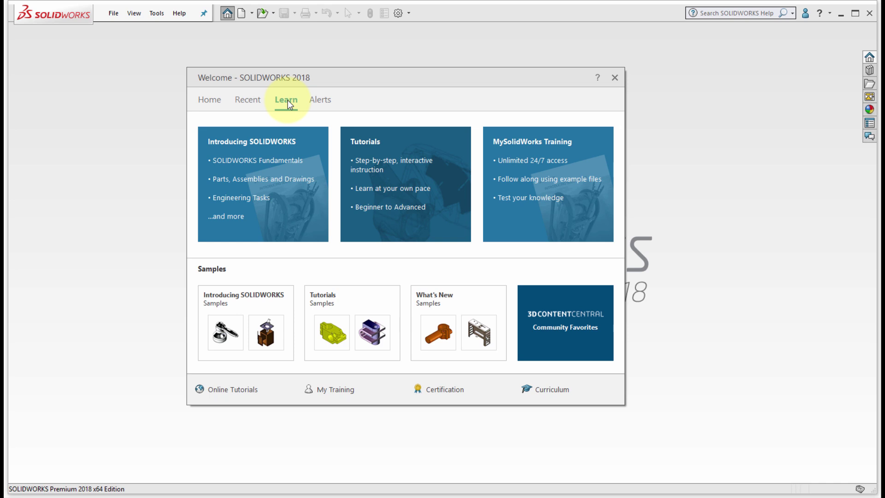
left_click(530, 161)
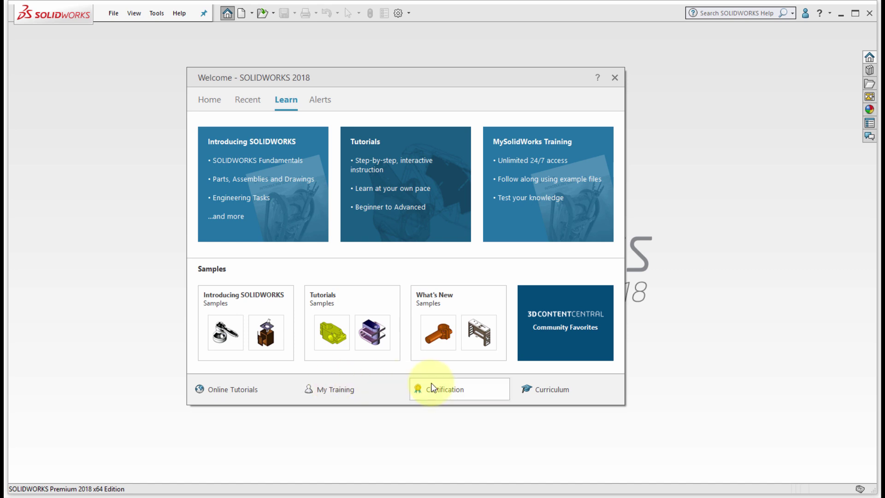
left_click(321, 100)
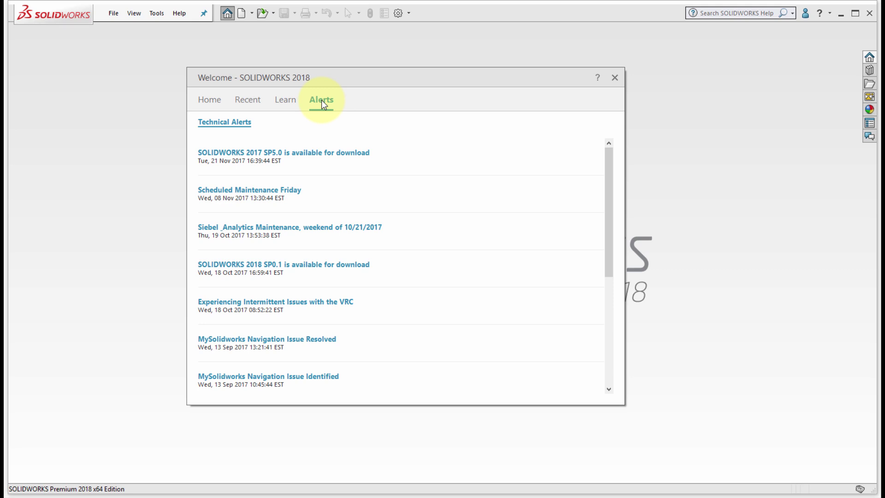
left_click(210, 103)
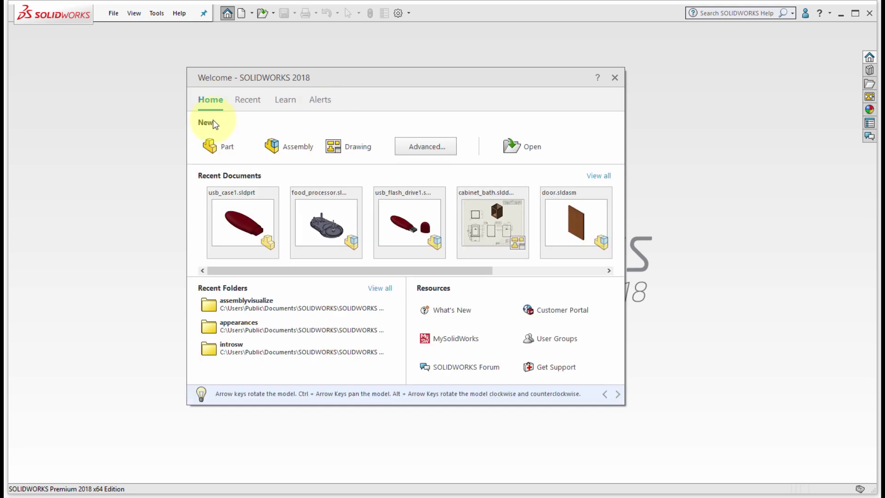
- Load food_processor from recent documents, close Welcome, and show the SOLIDWORKS Resources task pane
left_click(323, 232)
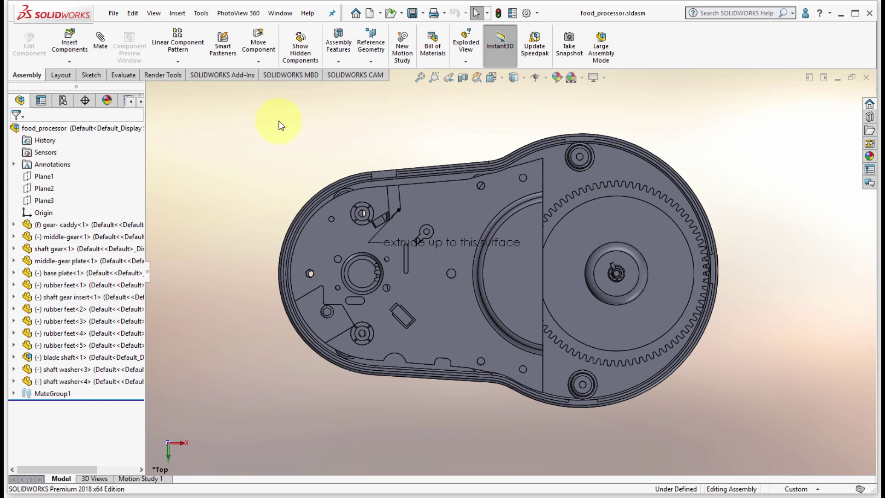
left_click(356, 15)
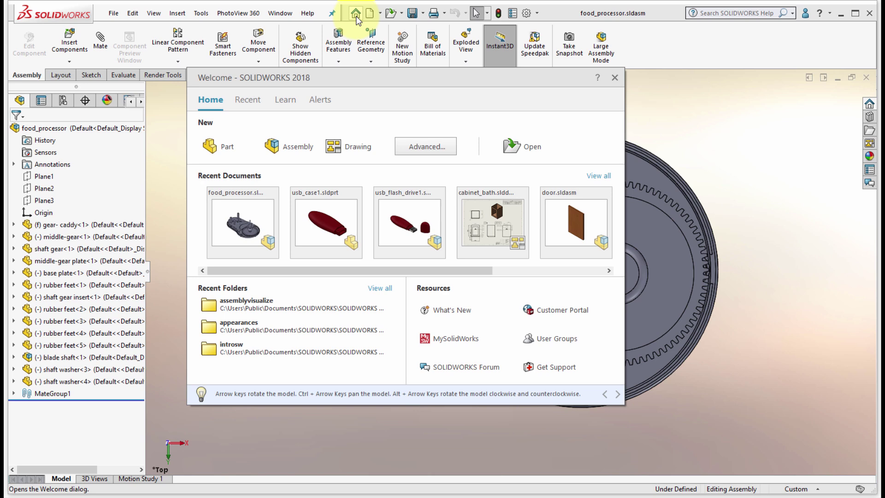
left_click(615, 77)
left_click(869, 104)
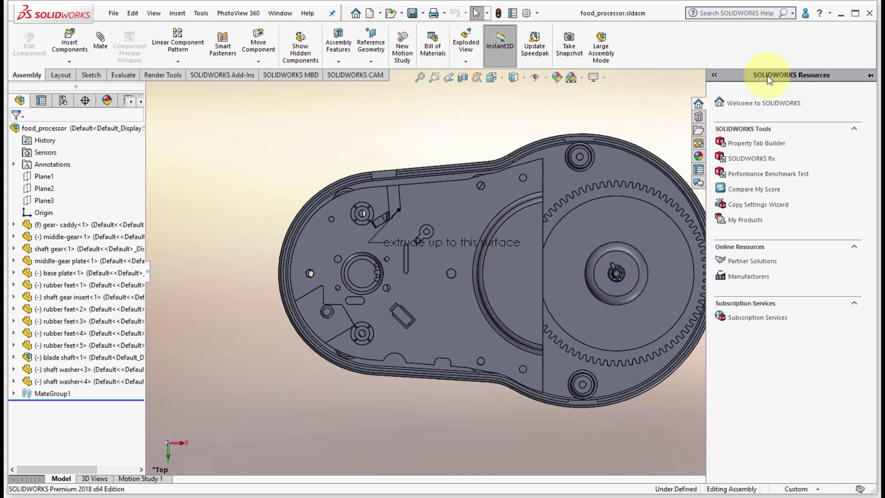
- View Forum posts and account options, return to Resources, then collapse the Task Pane
left_click(697, 184)
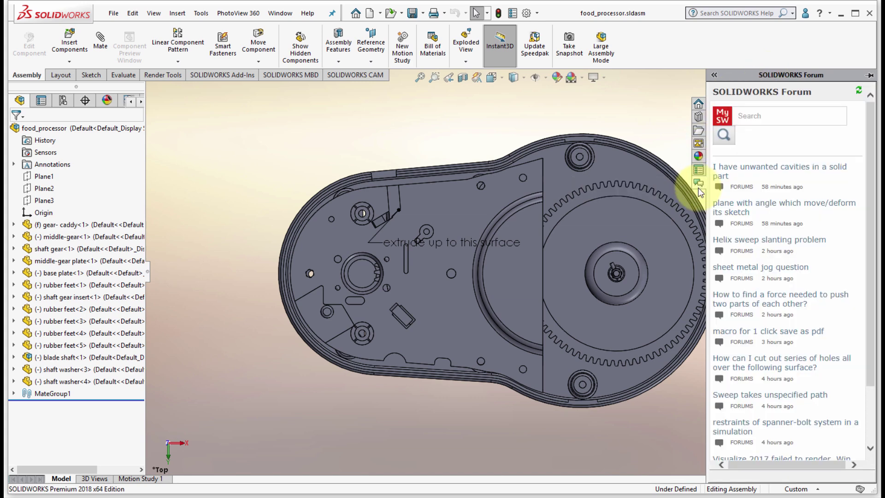
left_click(806, 14)
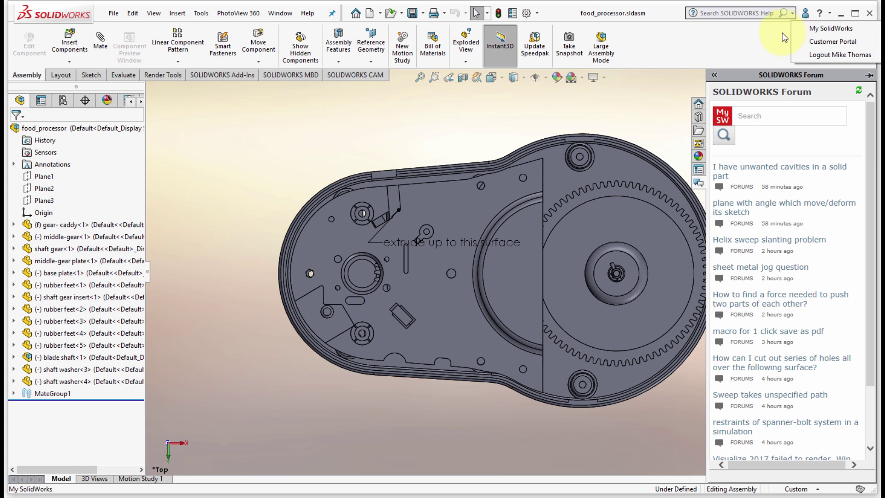
left_click(699, 106)
left_click(700, 106)
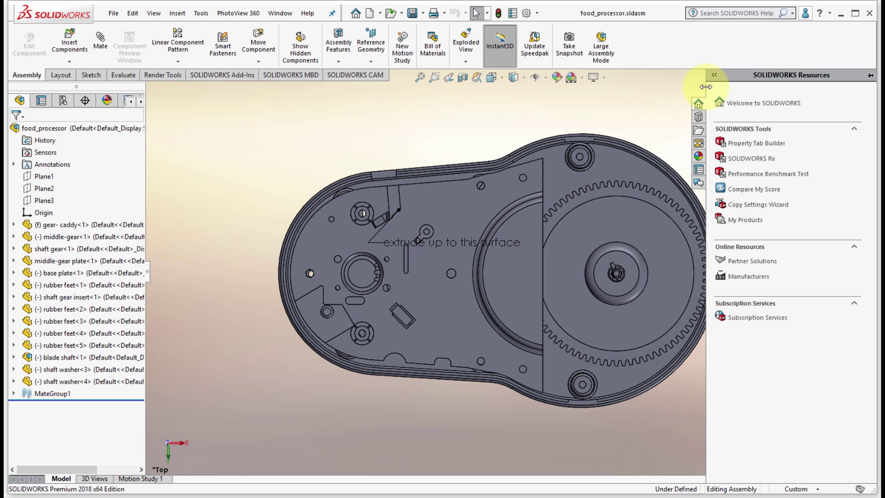
left_click(714, 75)
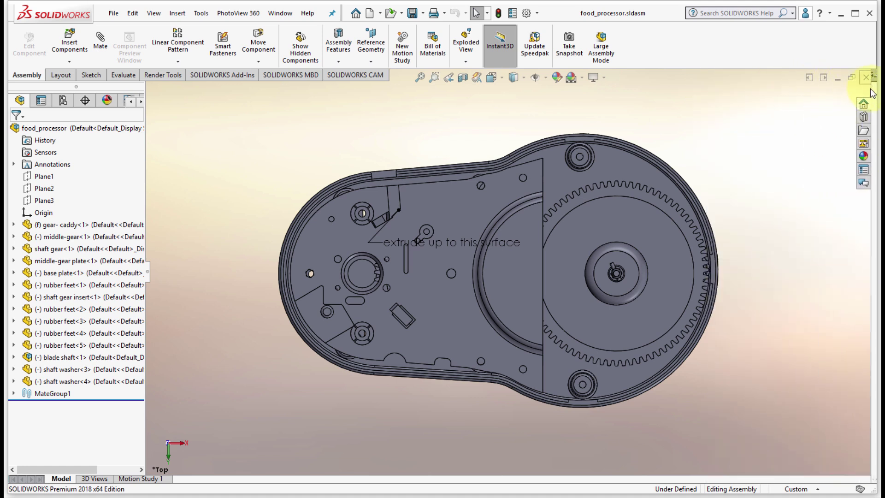
left_click_drag(871, 93, 874, 93)
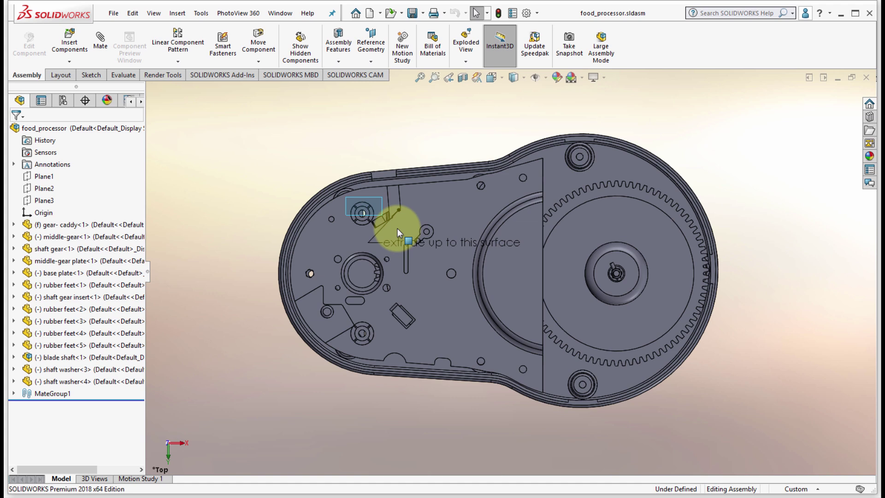
left_click_drag(545, 317, 748, 428)
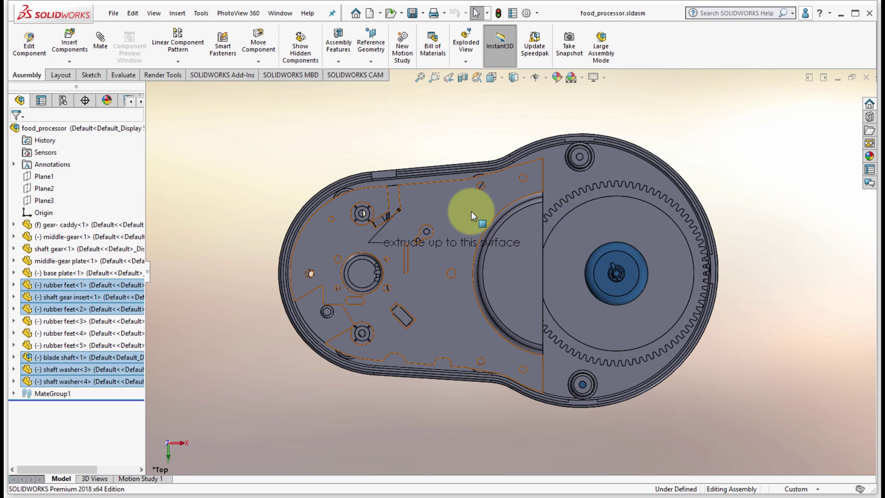
left_click(326, 146)
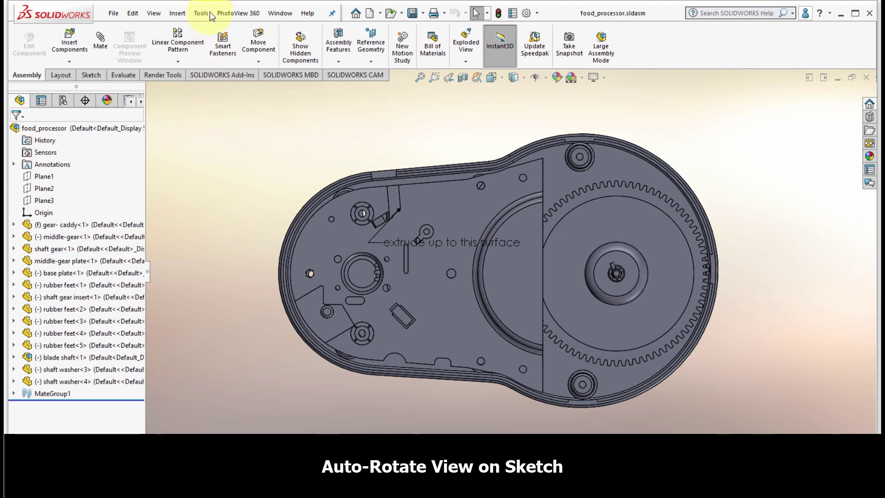
- Load usb_case1 from the Welcome window's recent documents and bring up Tools > Options
left_click(355, 14)
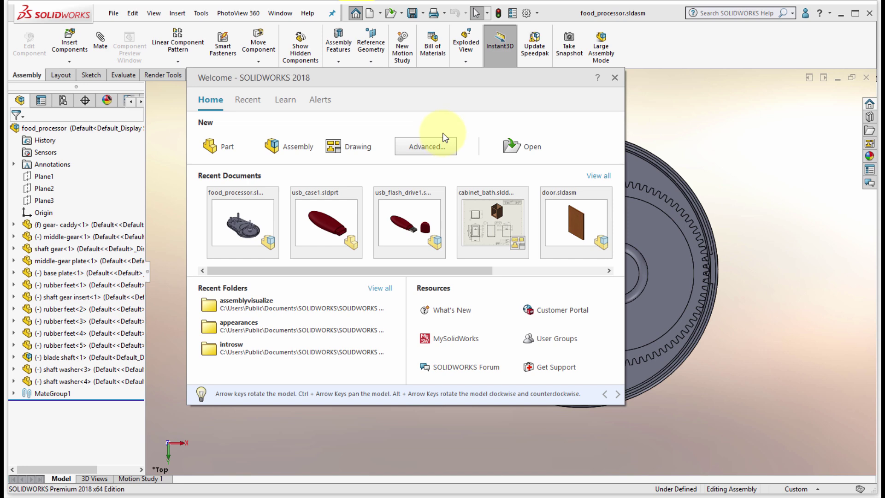
mouse_move(327, 206)
left_click(321, 235)
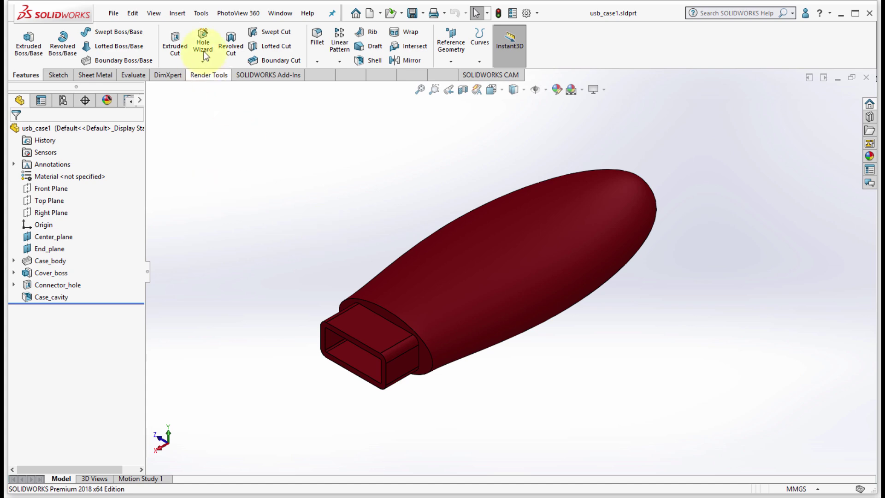
left_click(199, 13)
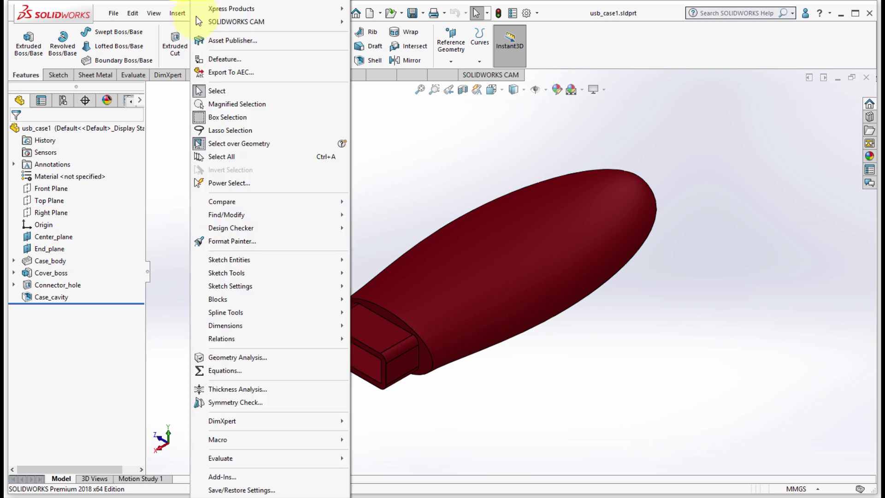
left_click(219, 496)
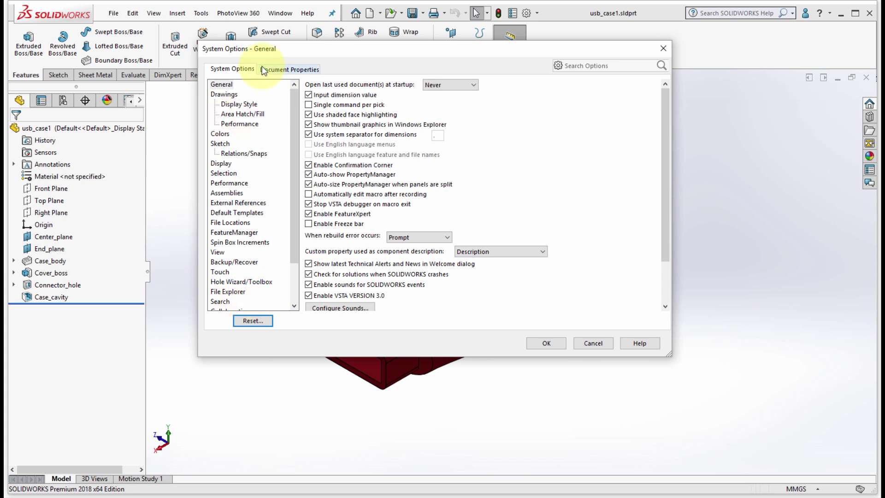
- Look over the Sketch page of System Options, then accept with OK
left_click(220, 144)
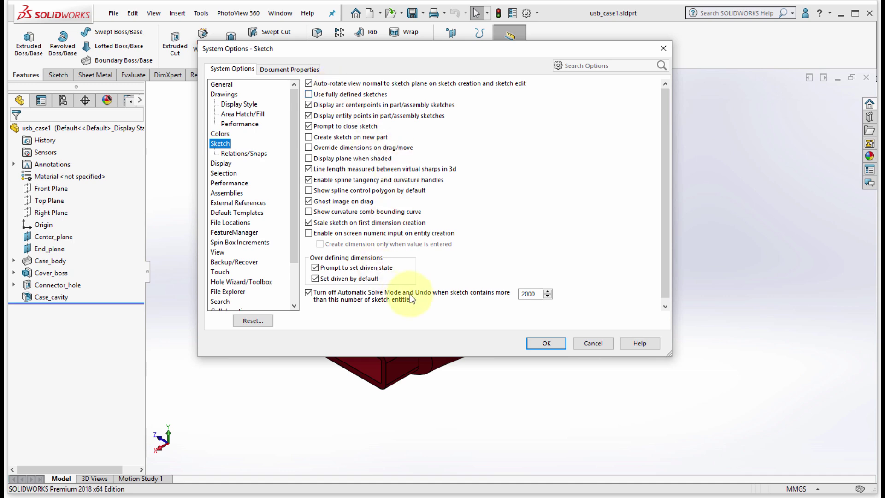
left_click(546, 343)
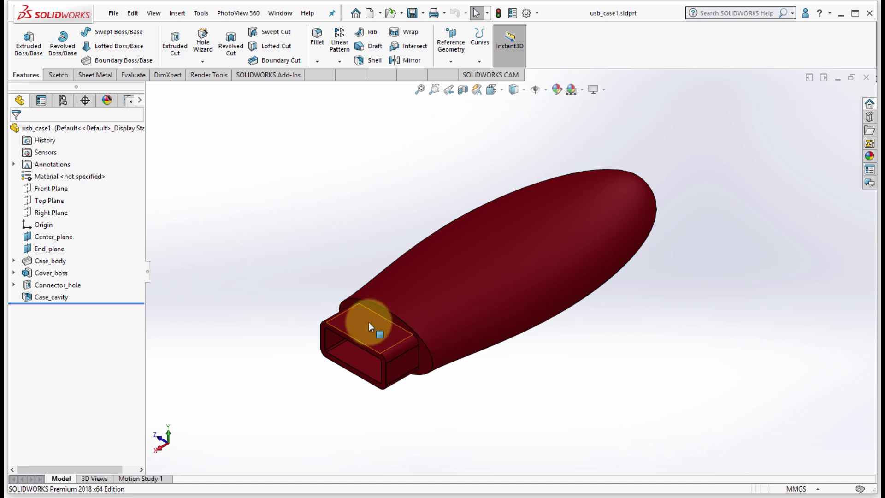
- Sketch a circle of about 2.29 mm radius on the connector's top face
left_click(366, 326)
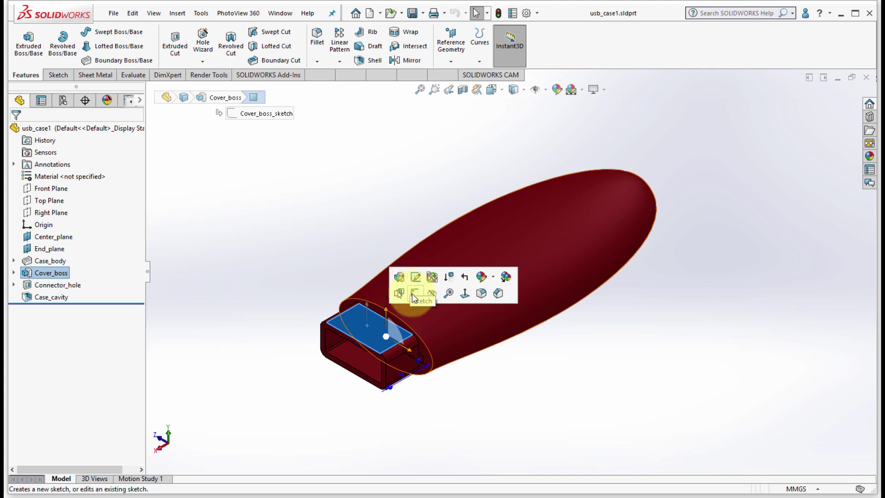
left_click(414, 297)
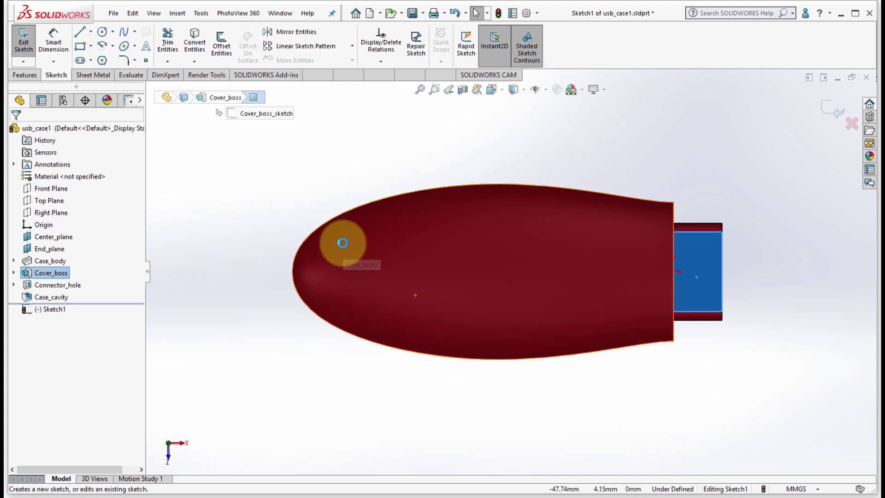
left_click(102, 31)
left_click(696, 259)
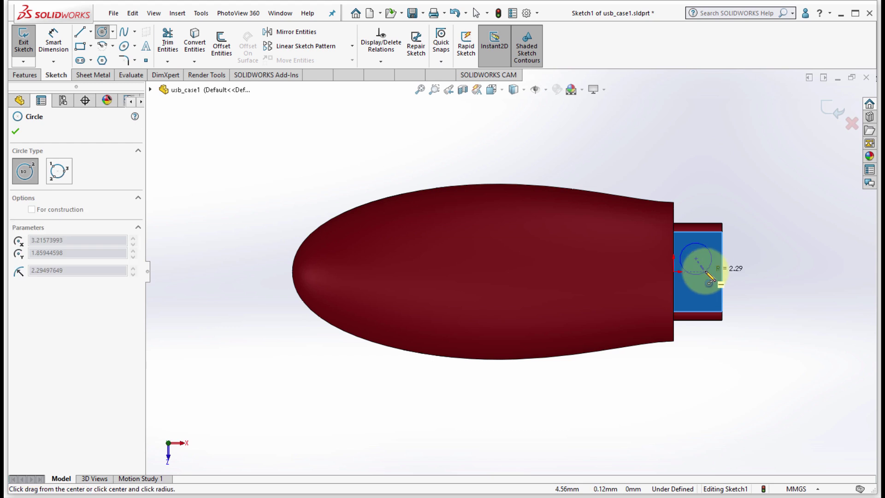
left_click(712, 258)
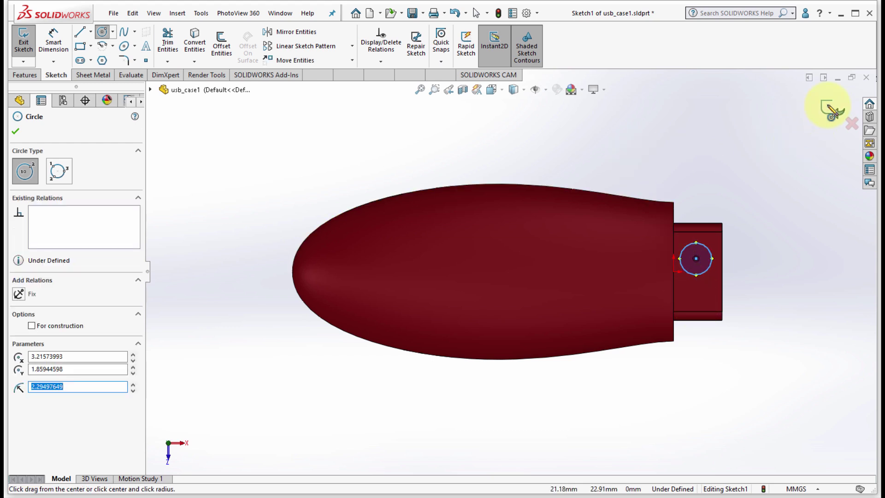
- Exit the sketch and undo twice so the tree ends at Case_cavity
left_click(829, 109)
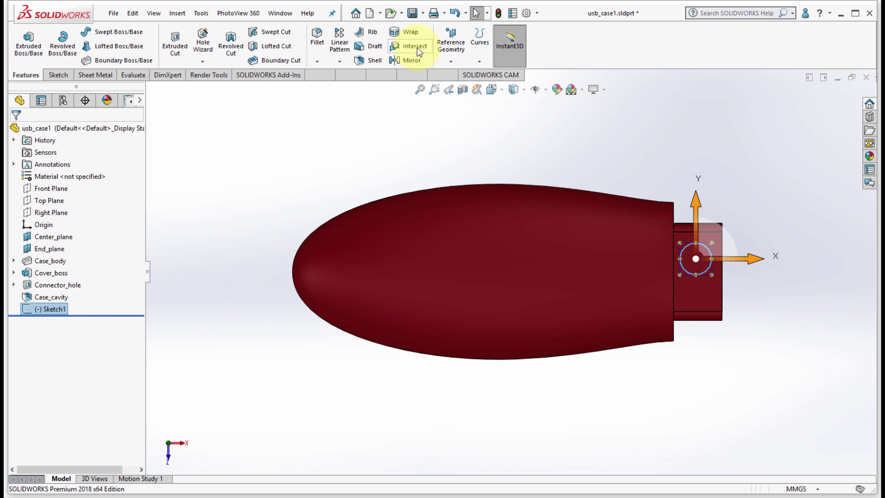
left_click(454, 13)
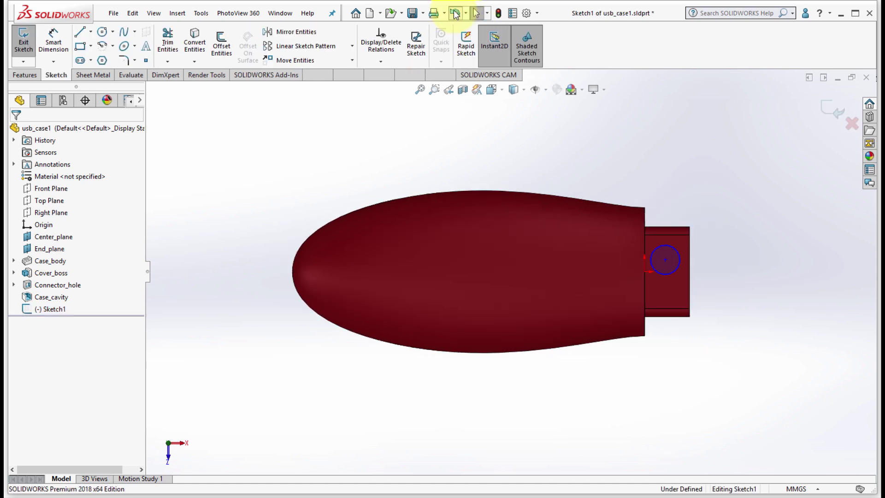
left_click(454, 13)
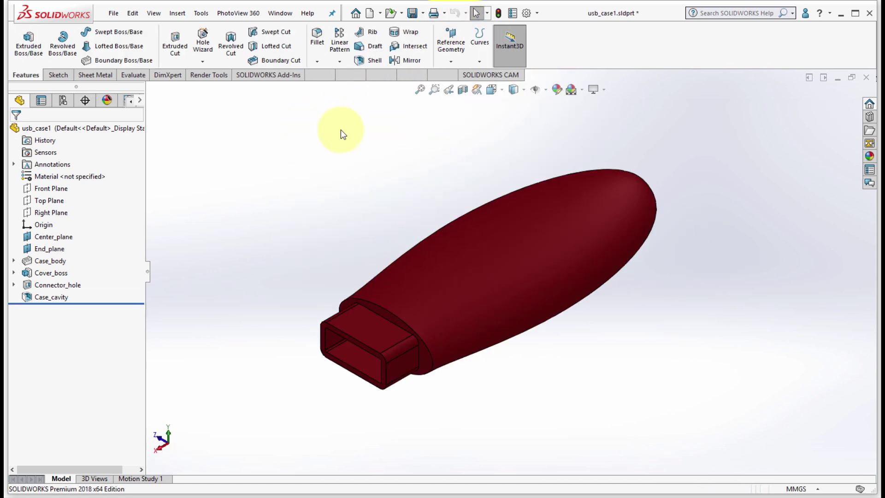
left_click(356, 320)
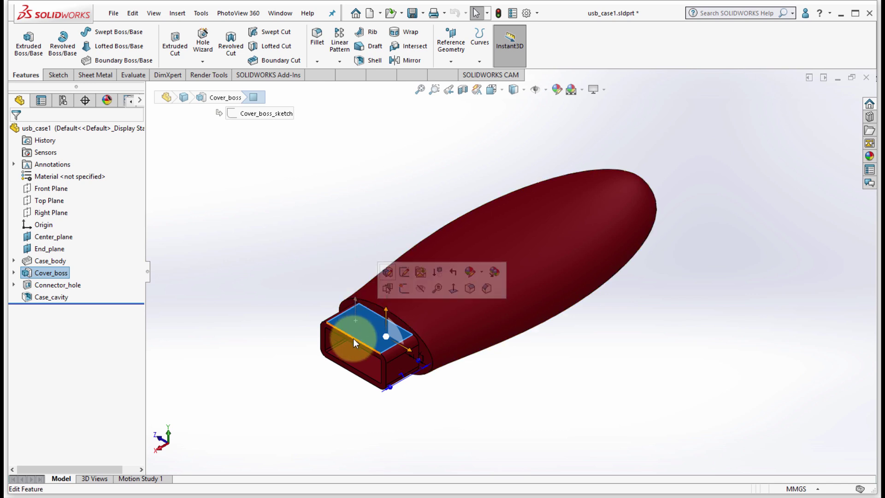
left_click(404, 273)
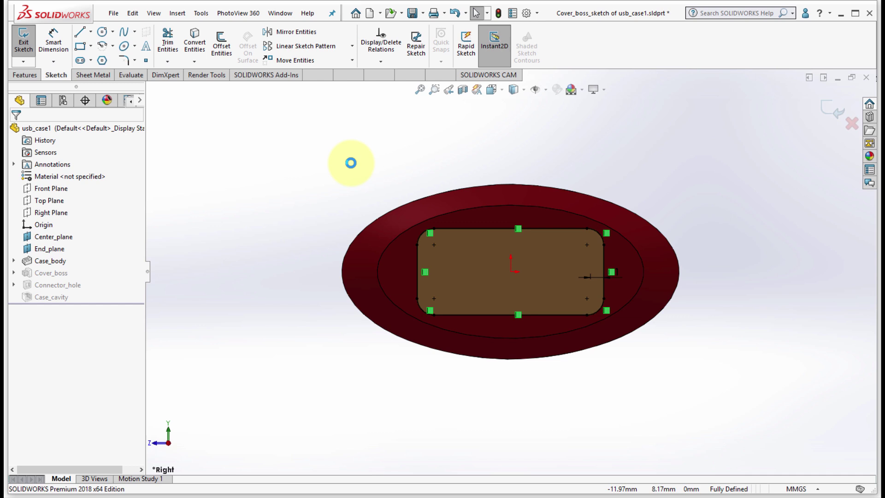
left_click(852, 125)
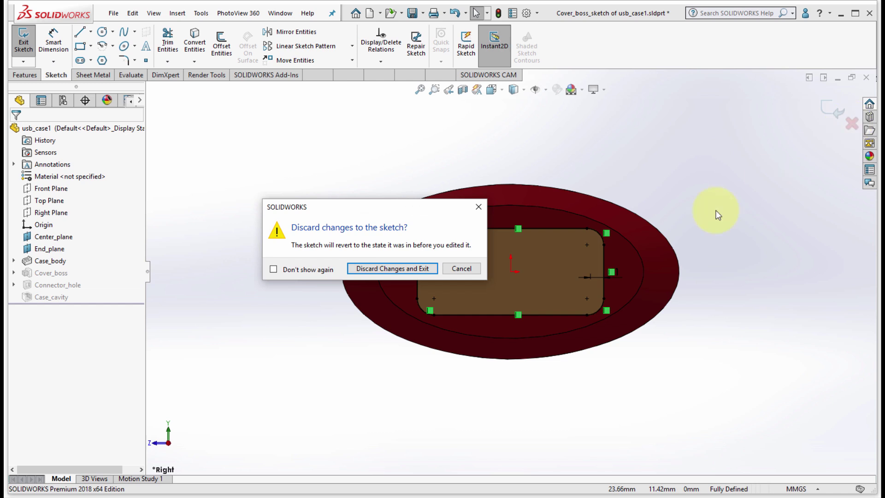
left_click(394, 268)
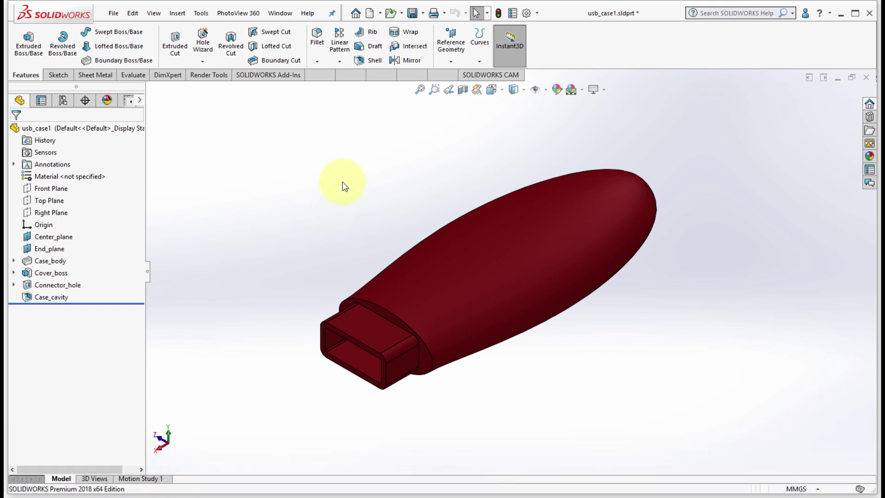
- Gesture through Bottom, Left and Right views, ending end-on at the connector in Right
right_click_drag(318, 148, 348, 153)
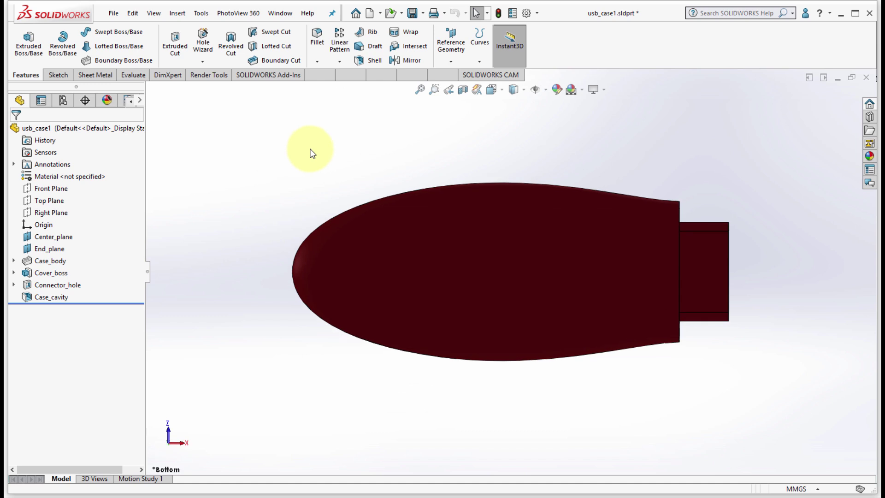
right_click_drag(293, 153, 241, 159)
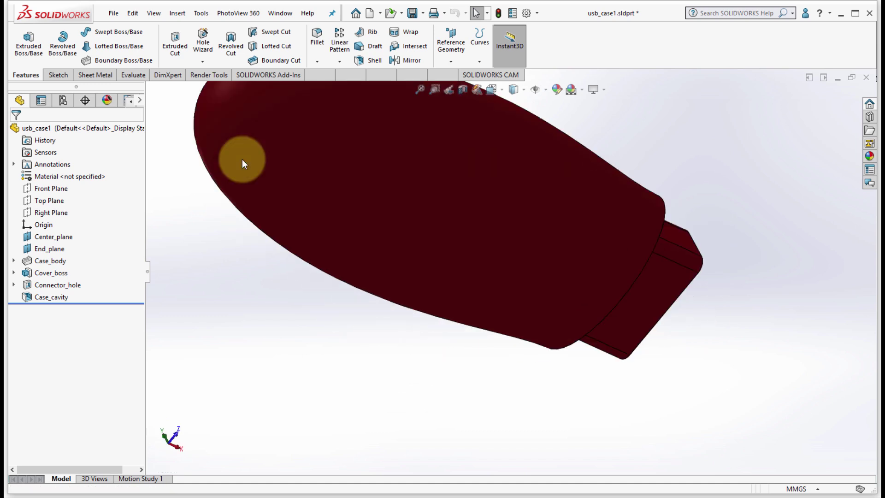
right_click_drag(318, 154, 319, 118)
right_click_drag(347, 170, 392, 178)
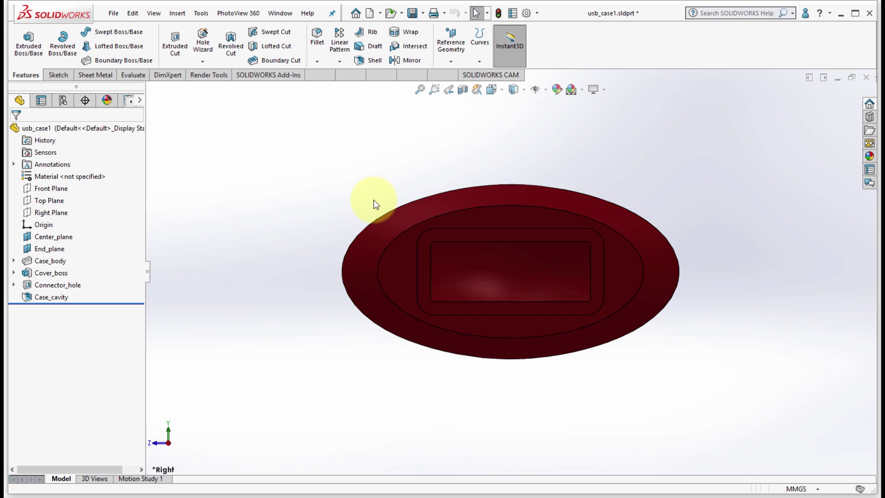
- In Customize > Mouse Gestures, choose 8 gestures, put Zoom to Area on top, add Save to Part
key("alt+t")
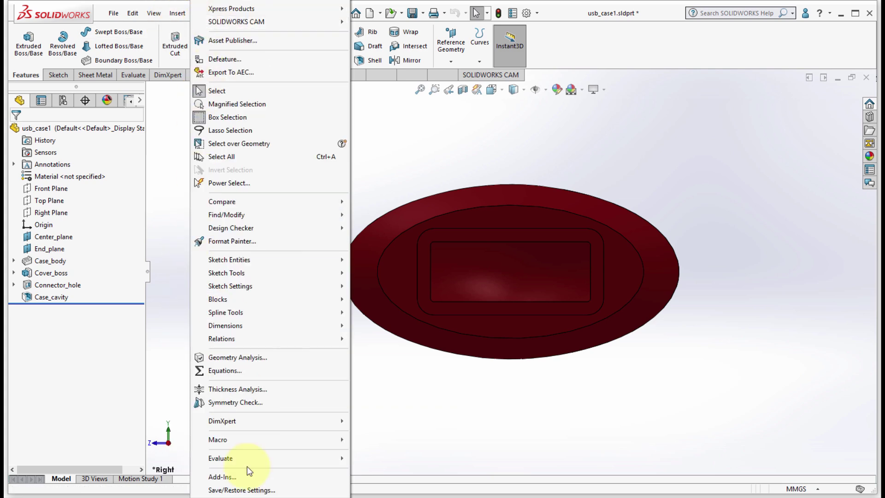
left_click(240, 494)
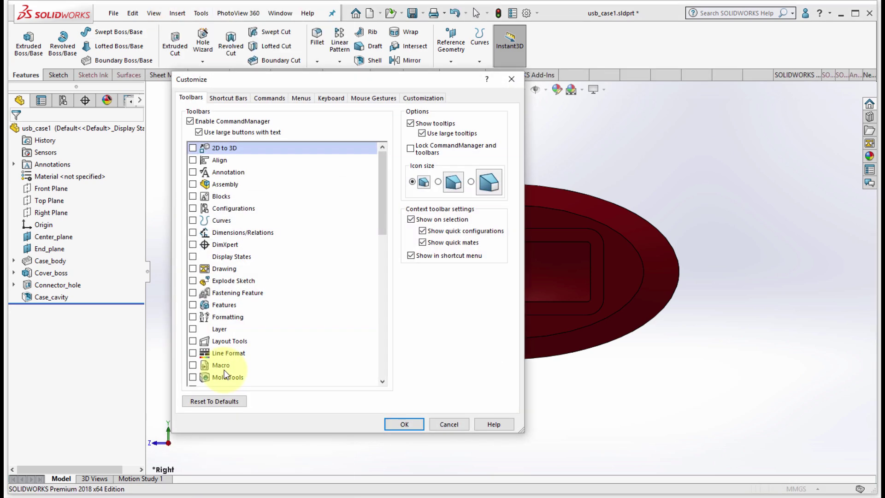
left_click(361, 100)
left_click(412, 137)
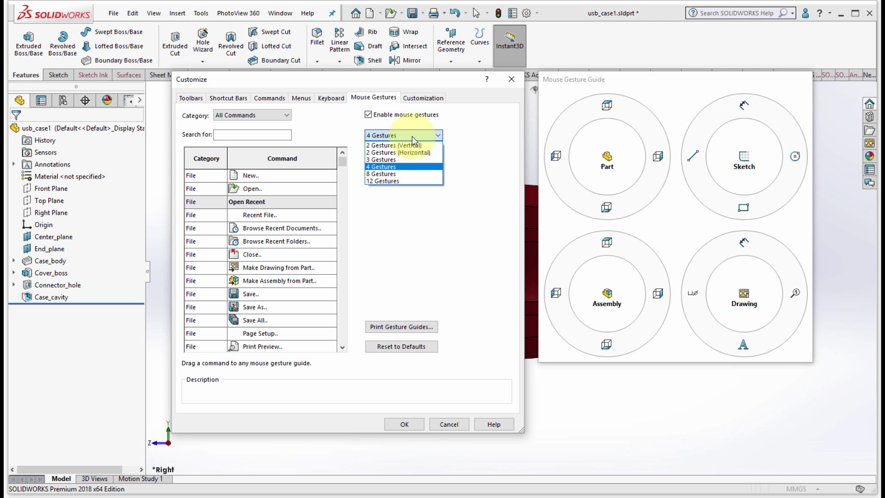
left_click(404, 175)
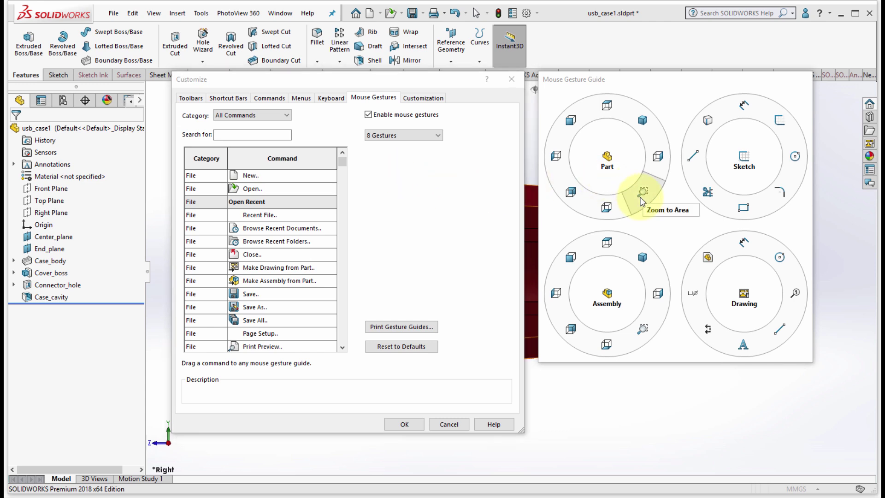
left_click_drag(642, 202, 610, 108)
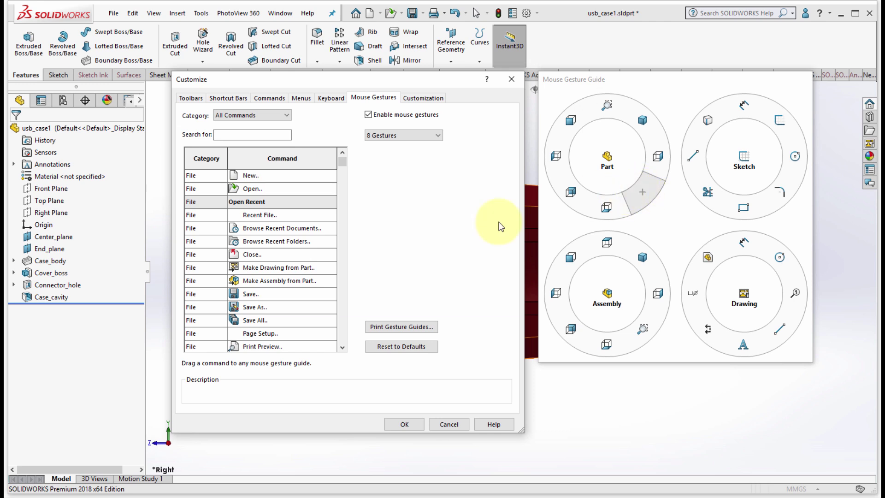
left_click_drag(273, 294, 642, 193)
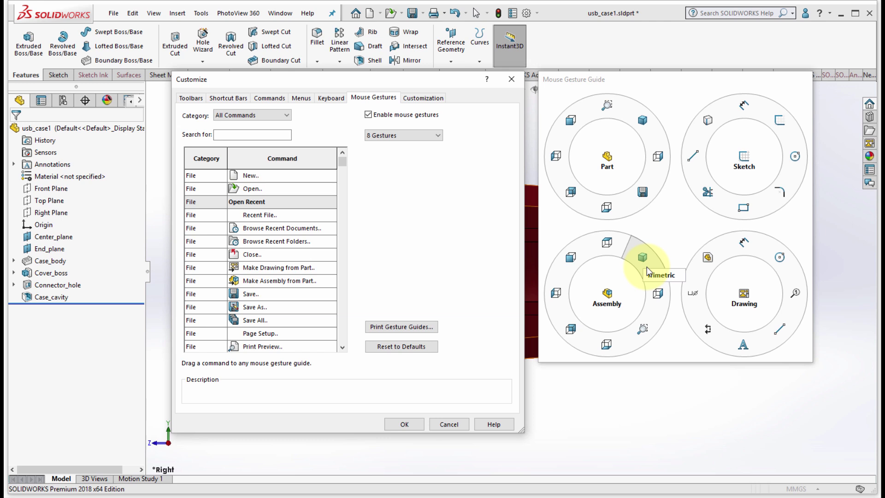
- From the Edit category, drag Appearance into both the Part and Assembly gesture guides and accept with OK
left_click(258, 119)
left_click(221, 139)
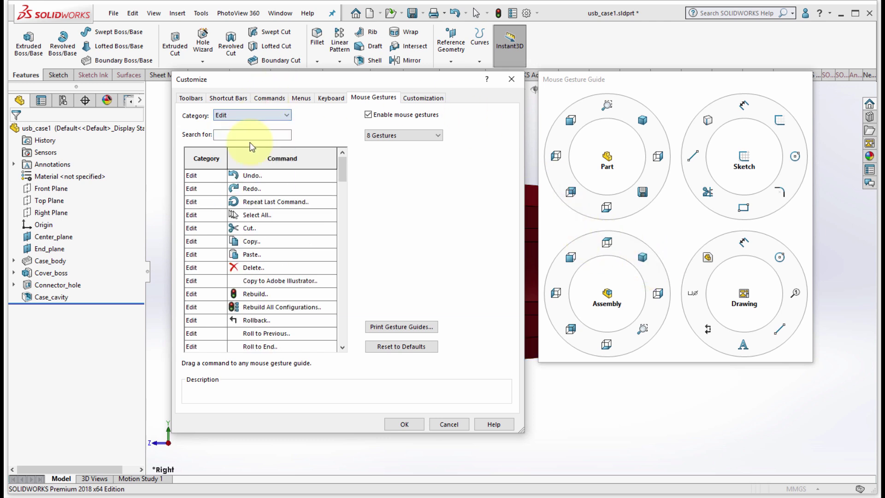
scroll(298, 244, "down", 2)
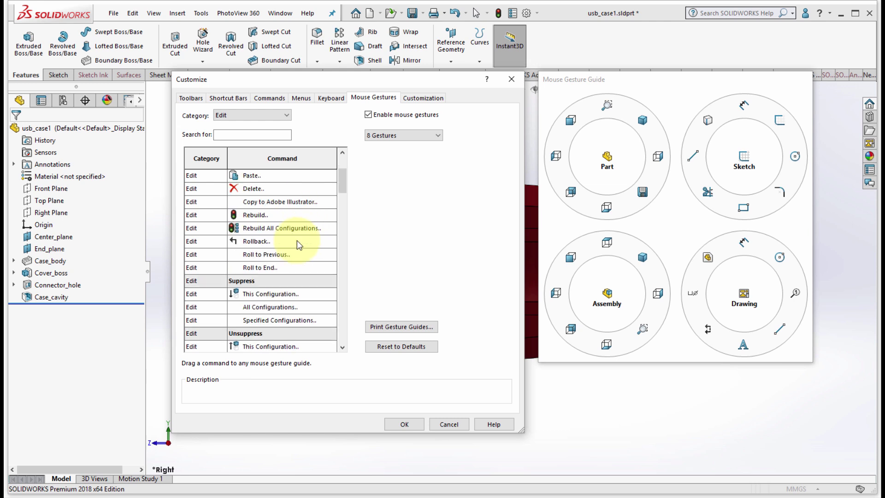
scroll(298, 244, "down", 4)
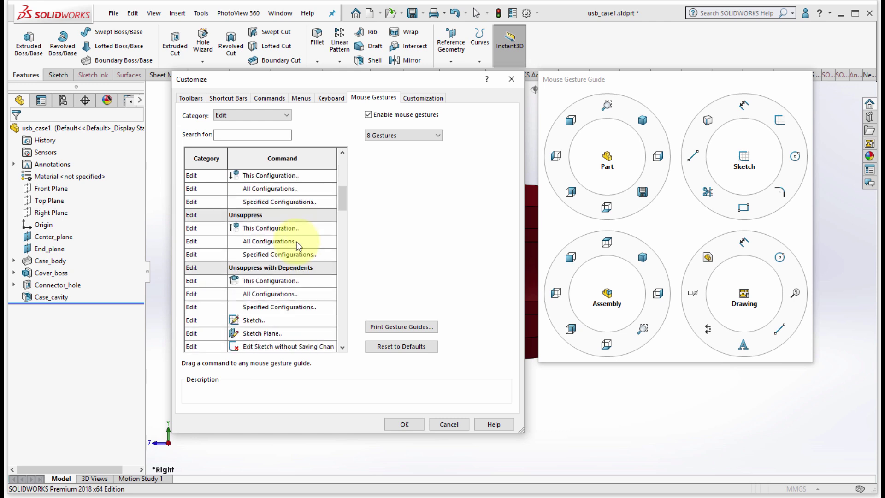
scroll(298, 246, "down", 4)
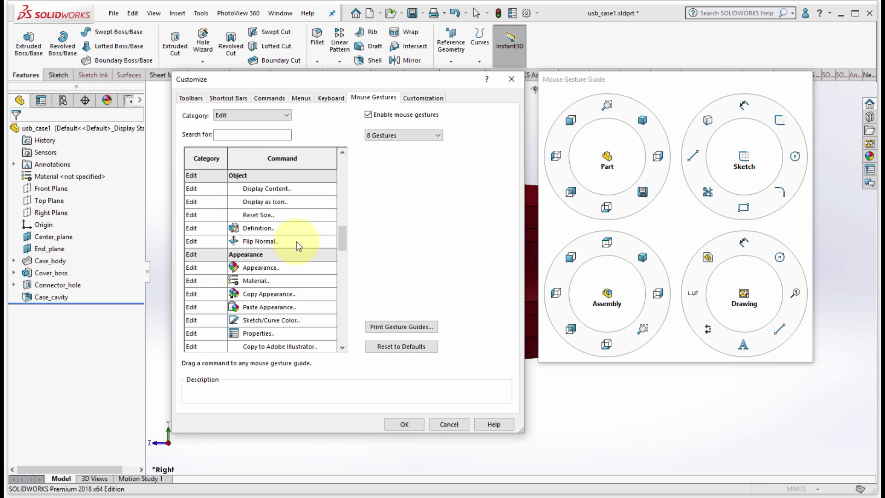
left_click_drag(289, 270, 571, 196)
left_click_drag(244, 271, 573, 338)
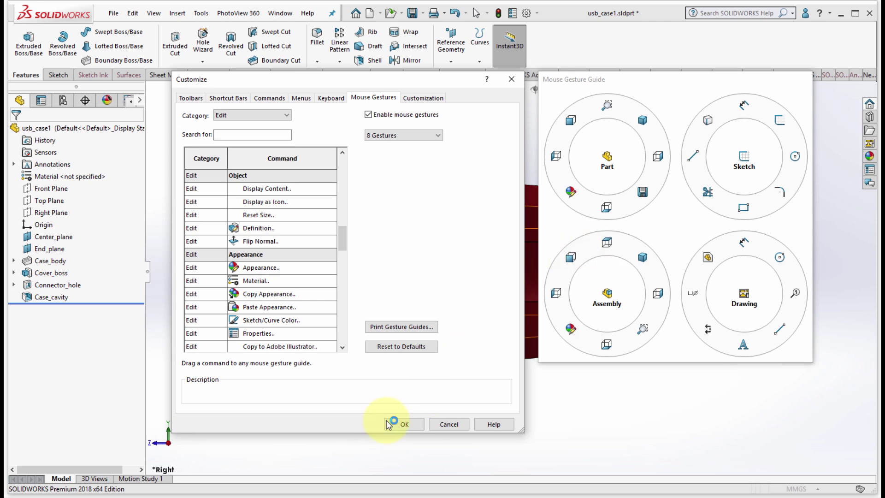
left_click(399, 425)
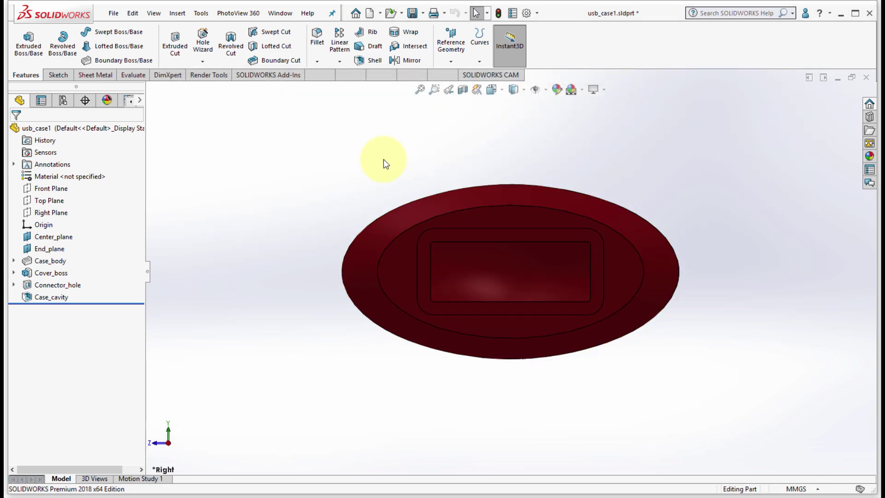
right_click_drag(402, 180, 423, 201)
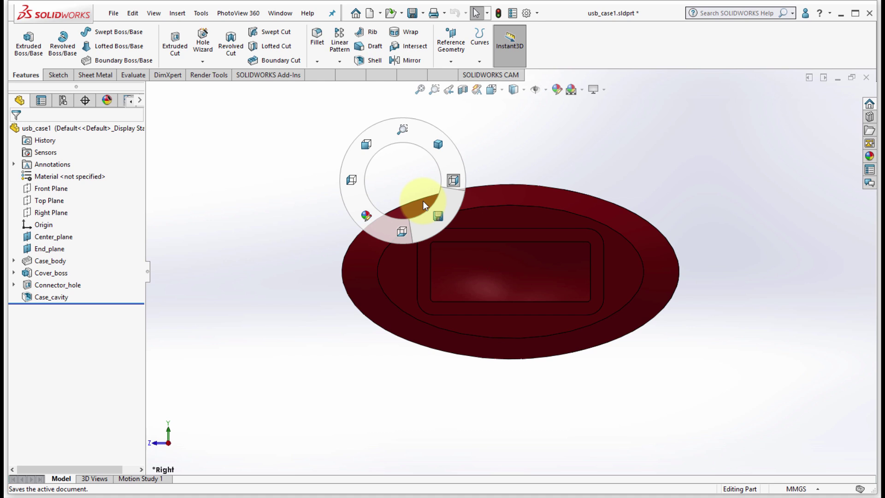
right_click_drag(423, 200, 372, 206)
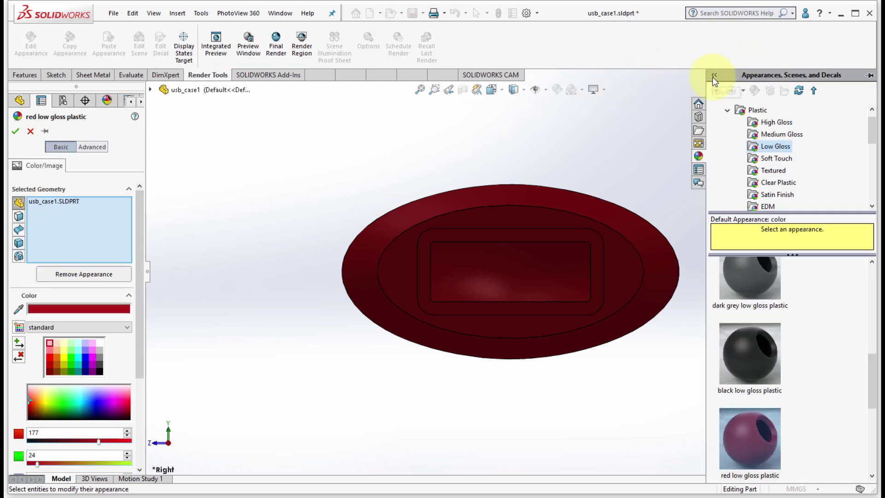
left_click_drag(746, 365, 568, 336)
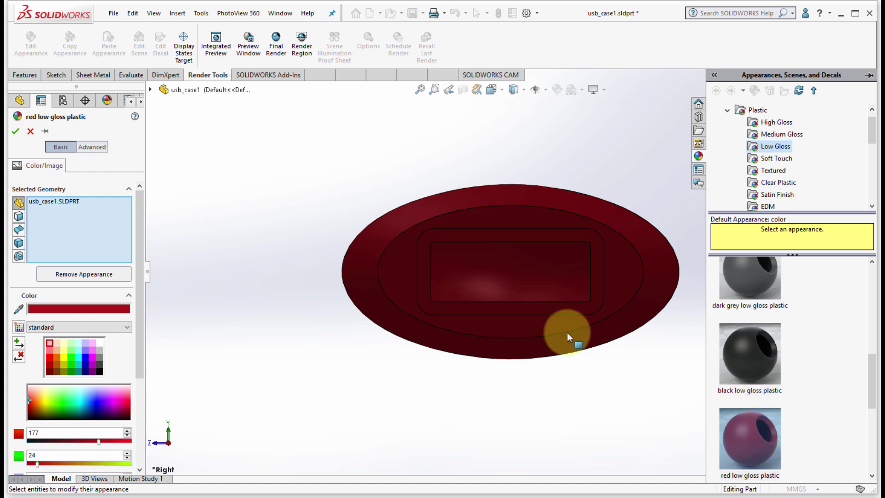
left_click(714, 75)
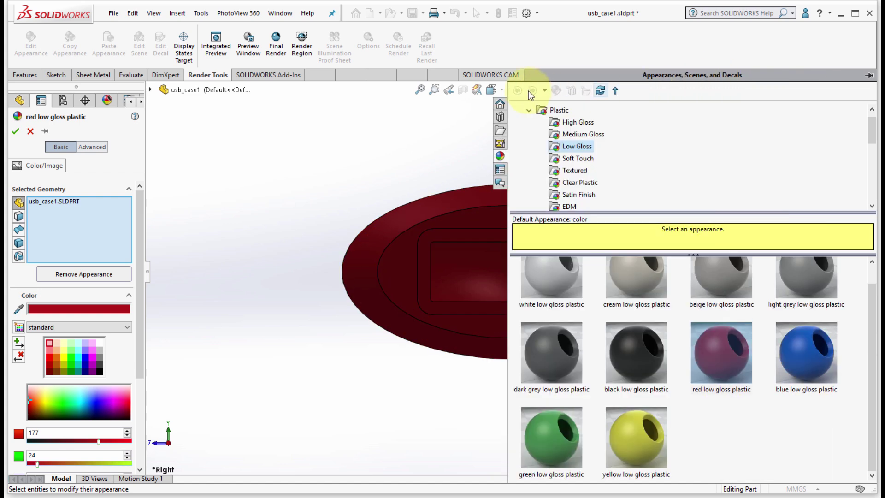
left_click(852, 124)
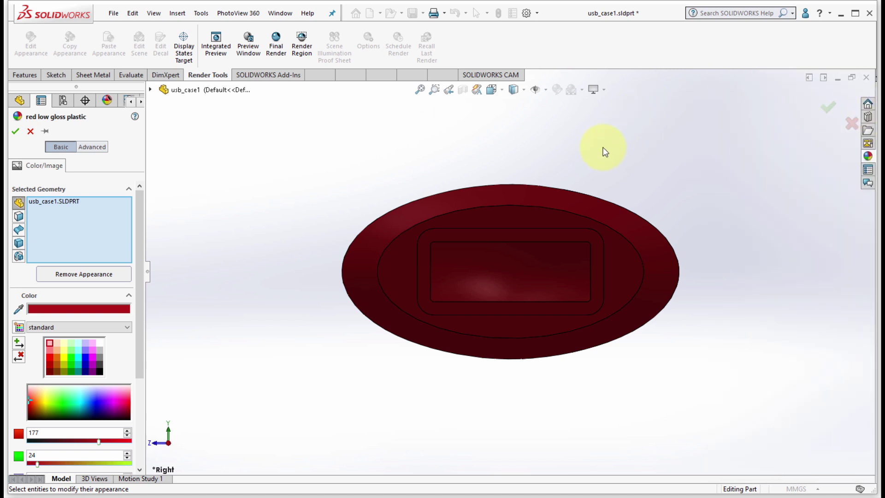
left_click(852, 123)
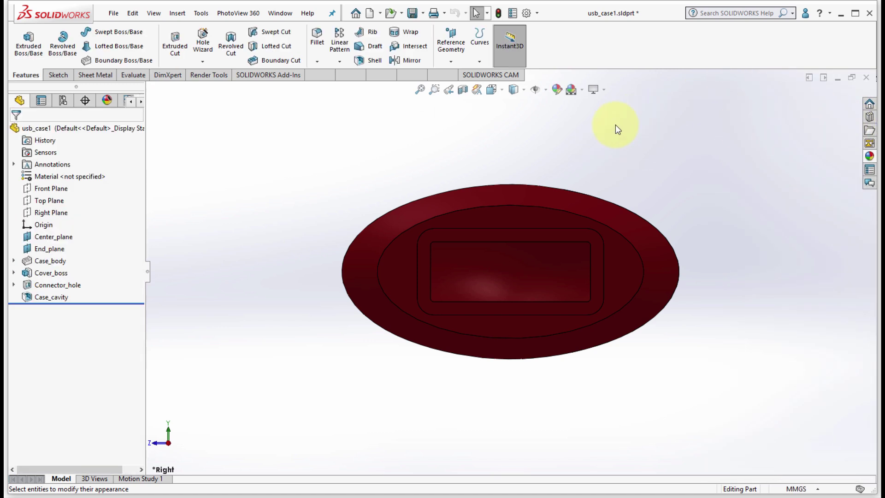